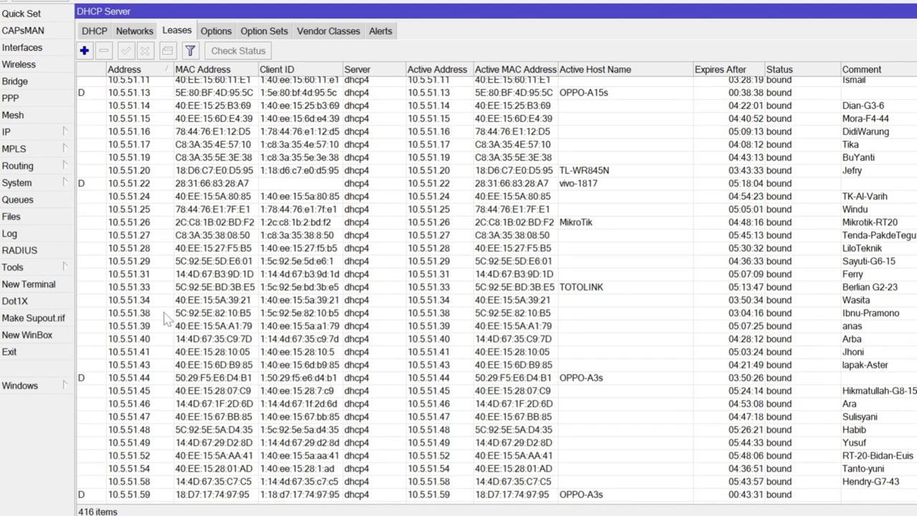
Examine the DHCP server's leases for client addresses, MAC addresses and active host names
scroll(163, 321, "down", 6)
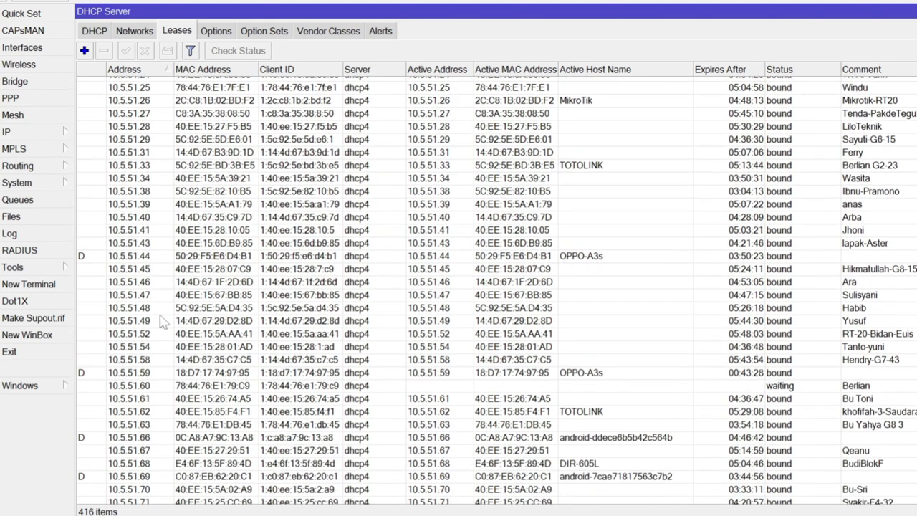
scroll(163, 321, "down", 7)
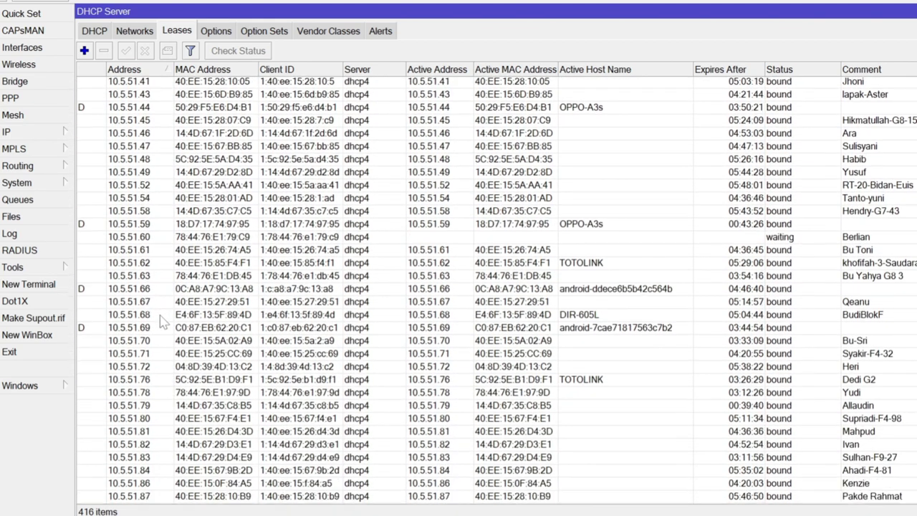
scroll(163, 321, "down", 6)
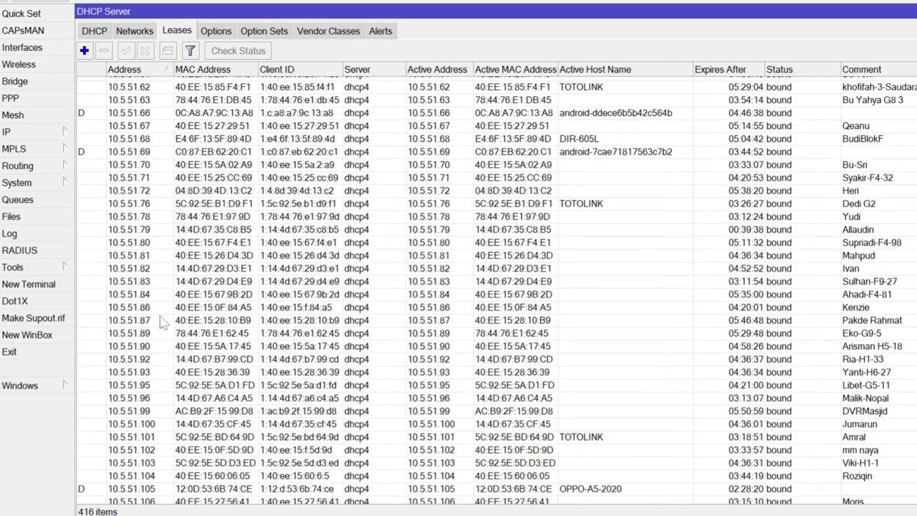
scroll(160, 322, "down", 5)
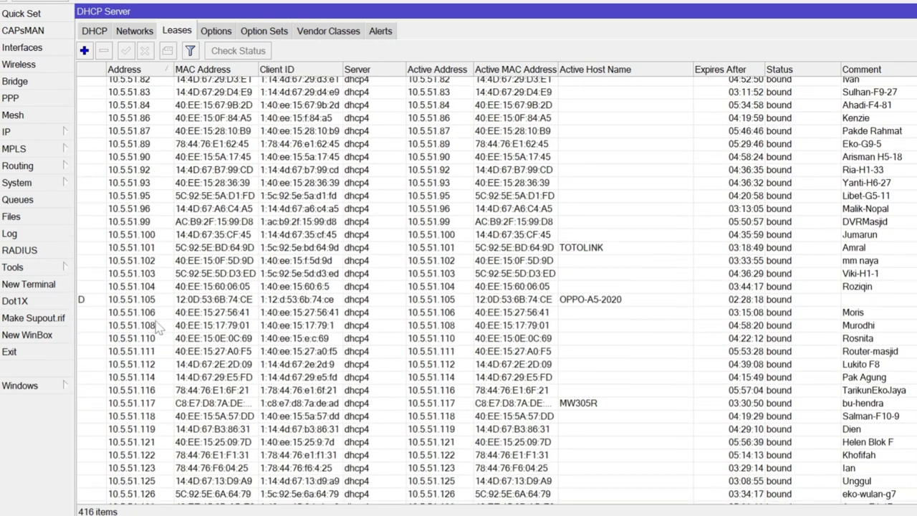
scroll(153, 327, "down", 3)
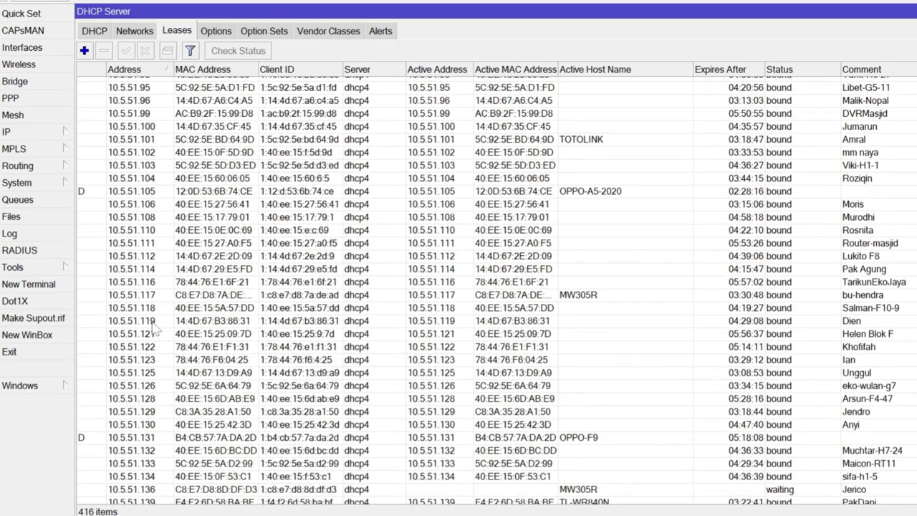
scroll(154, 327, "up", 5)
scroll(152, 326, "up", 3)
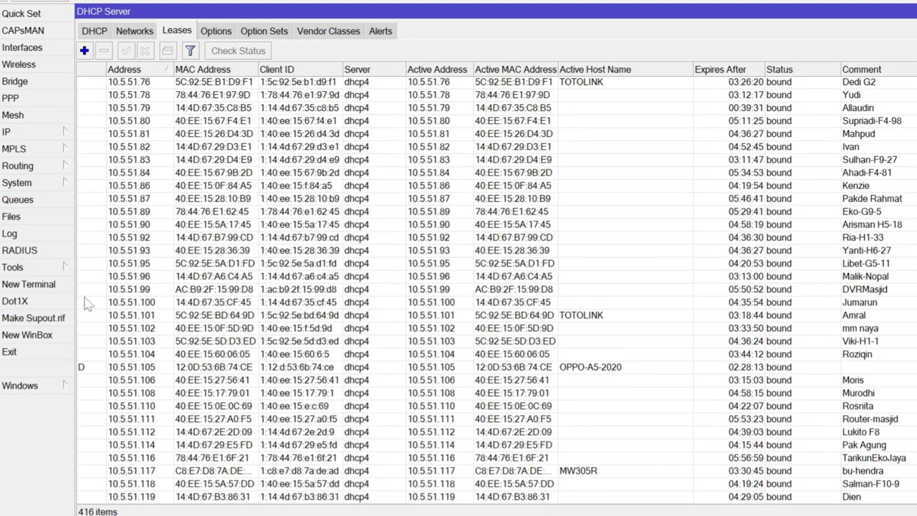
Examine the router log for DHCP problems, including the ARP response conflict warning for 10.5.51.253
left_click(55, 236)
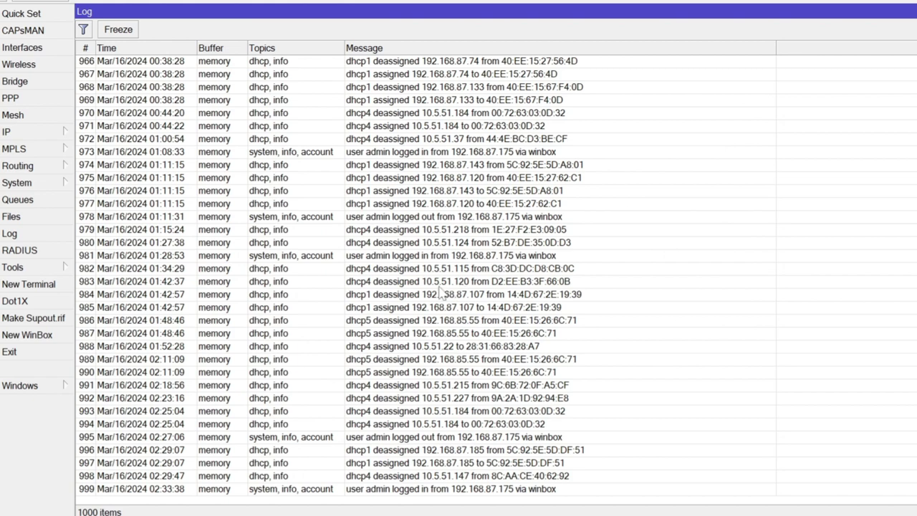
scroll(436, 287, "up", 3)
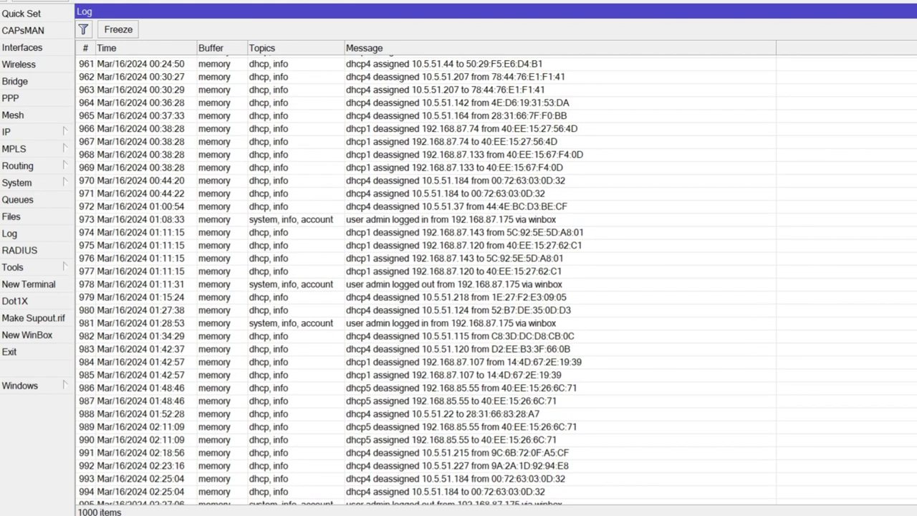
scroll(332, 283, "up", 15)
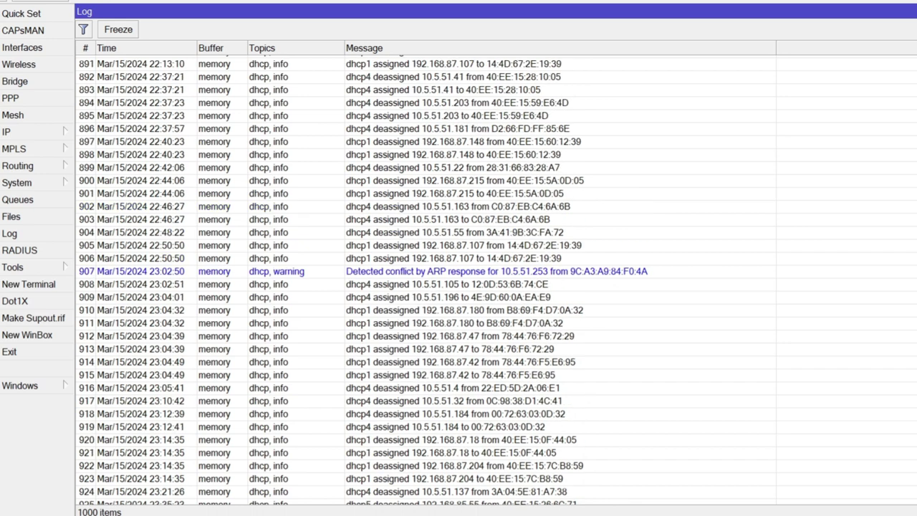
left_click(389, 276)
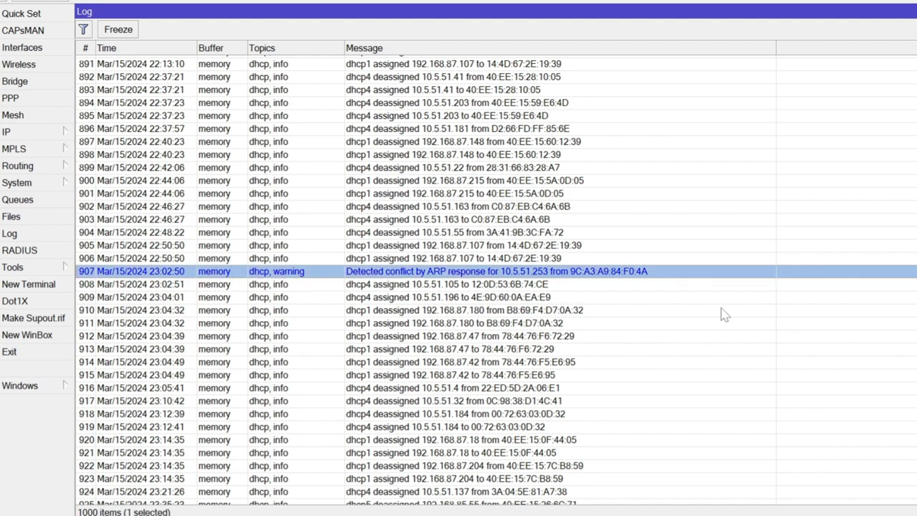
scroll(720, 311, "up", 2)
scroll(723, 314, "up", 8)
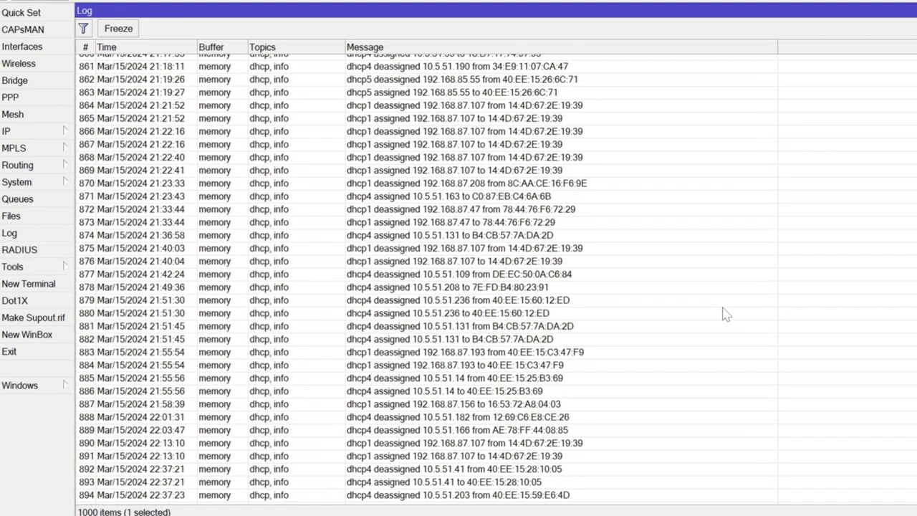
scroll(725, 313, "down", 5)
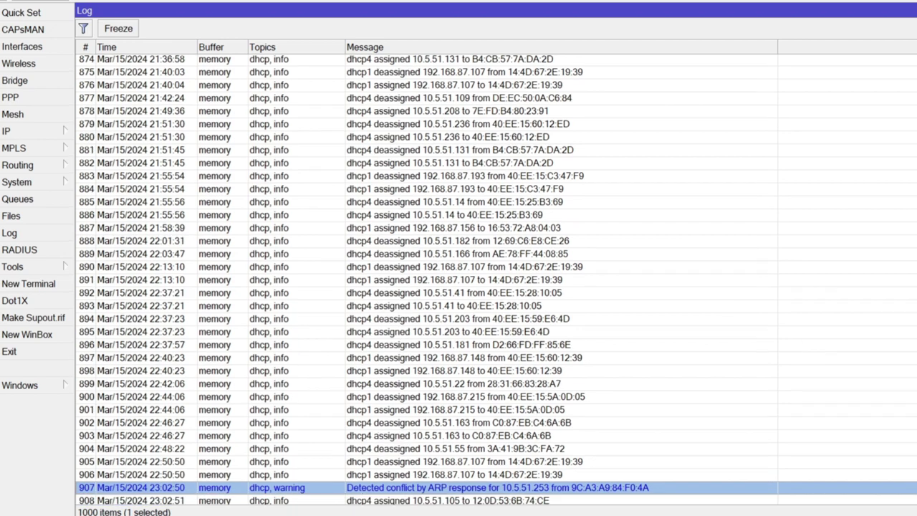
scroll(892, 484, "down", 20)
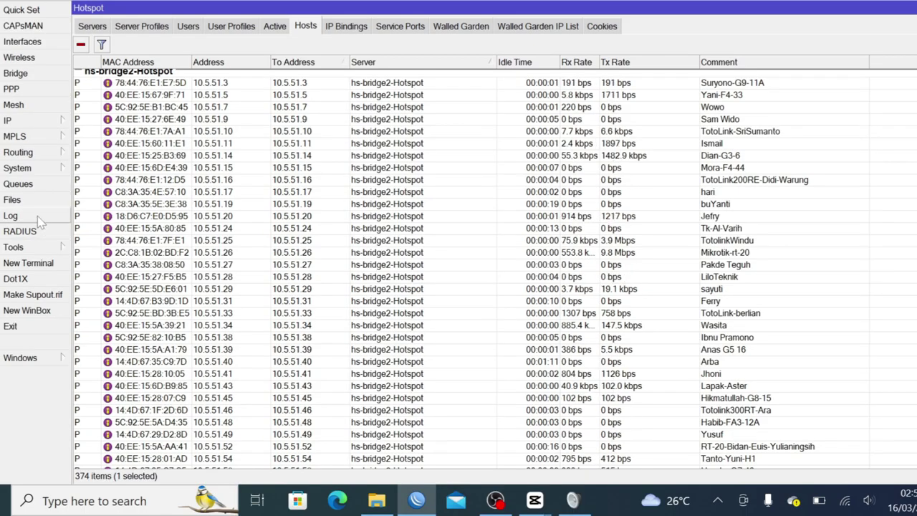
View the DHCP server's alert list and check the log for DHCP alert entries
left_click(38, 217)
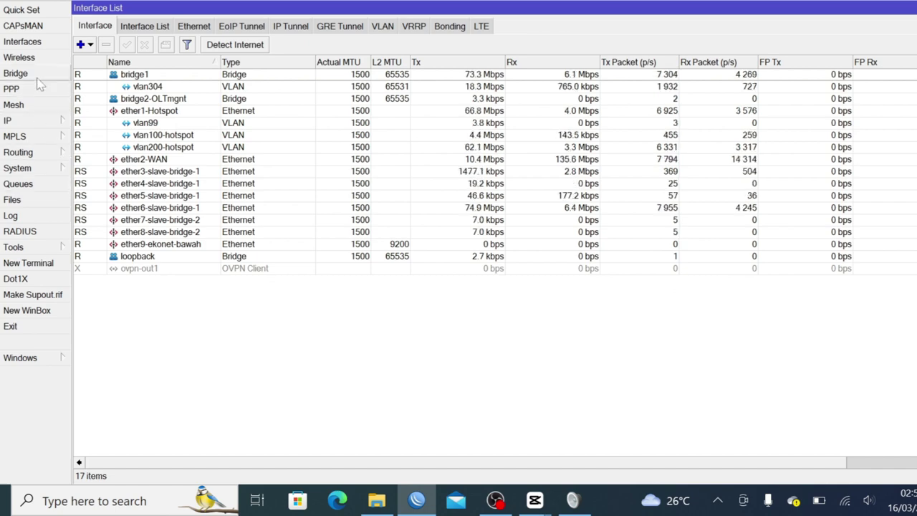
left_click(14, 120)
left_click(104, 174)
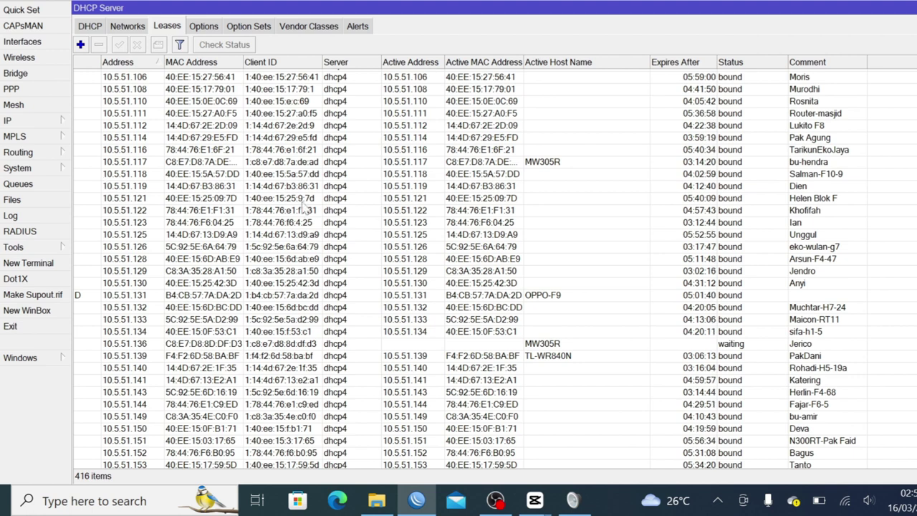
left_click(358, 26)
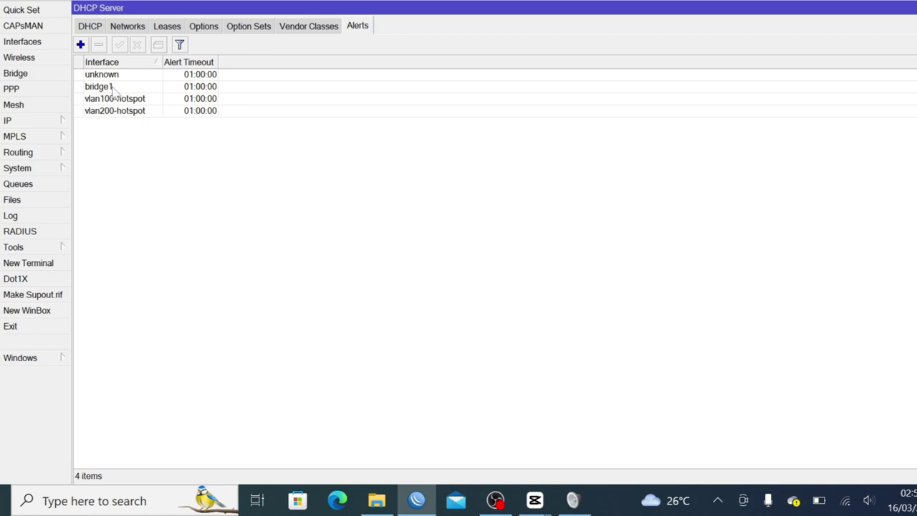
left_click(39, 217)
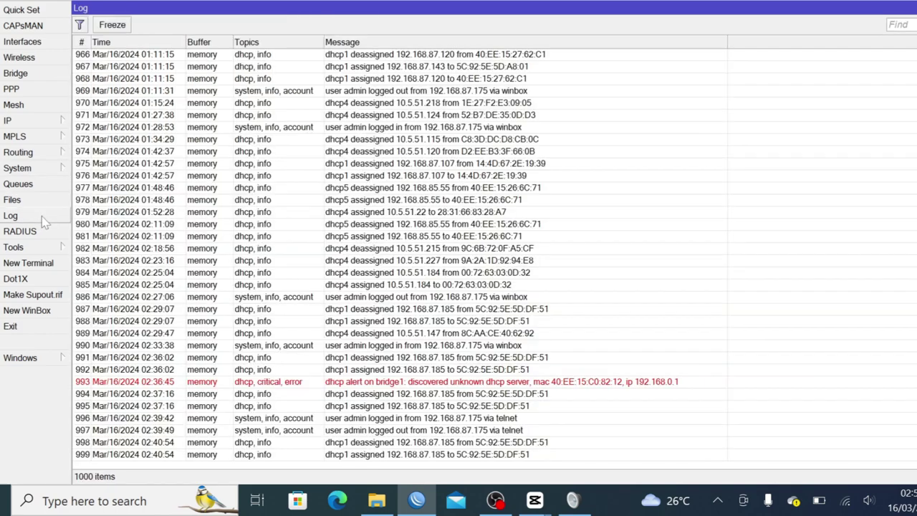
Open the bridge1 DHCP alert and examine its valid servers and On Alert script
left_click(43, 125)
left_click(122, 175)
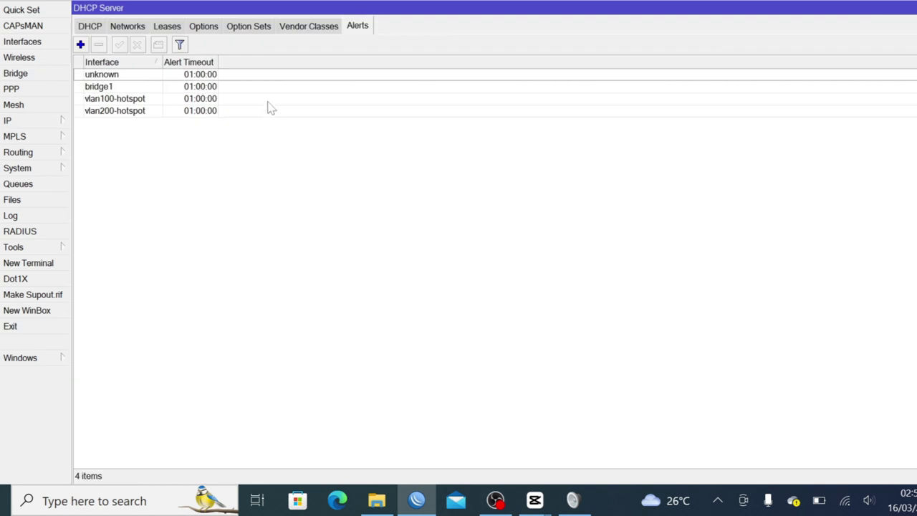
double_click(122, 87)
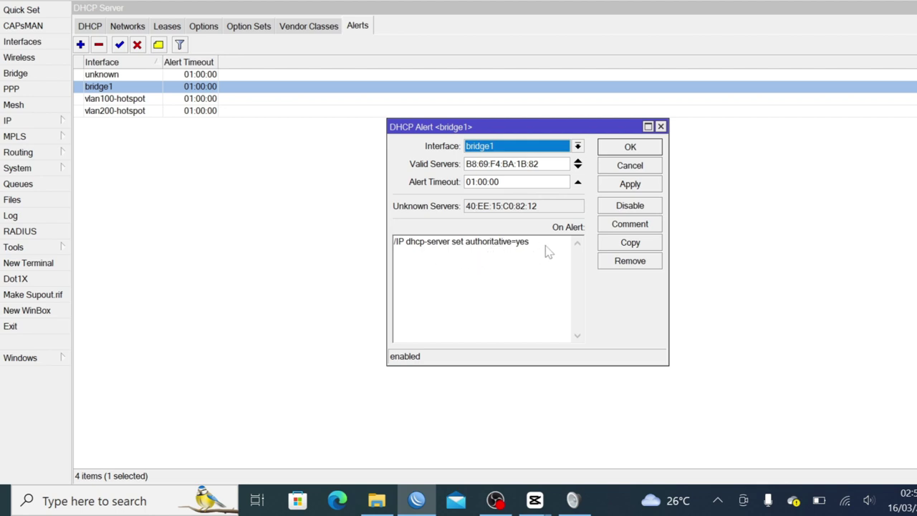
left_click_drag(548, 249, 389, 266)
left_click(439, 280)
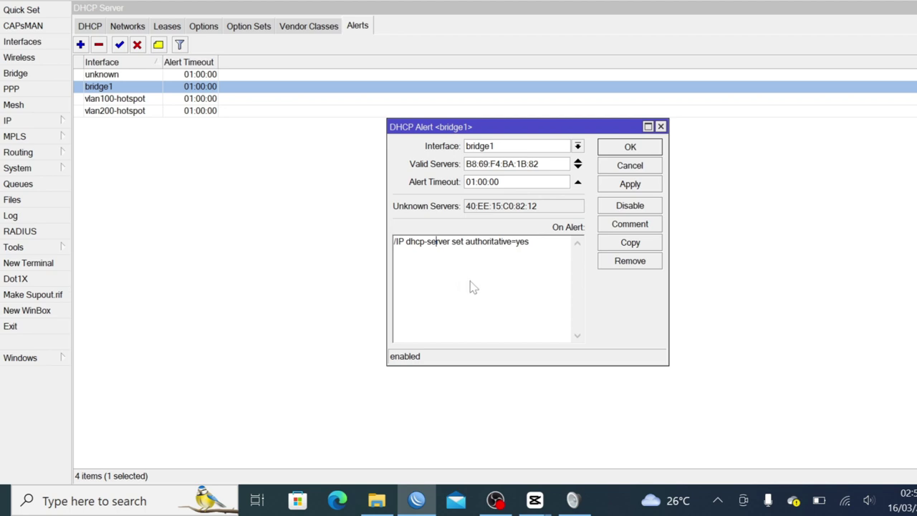
Examine the log's critical bridge1 alert for the unknown DHCP server's MAC and IP address
left_click(40, 219)
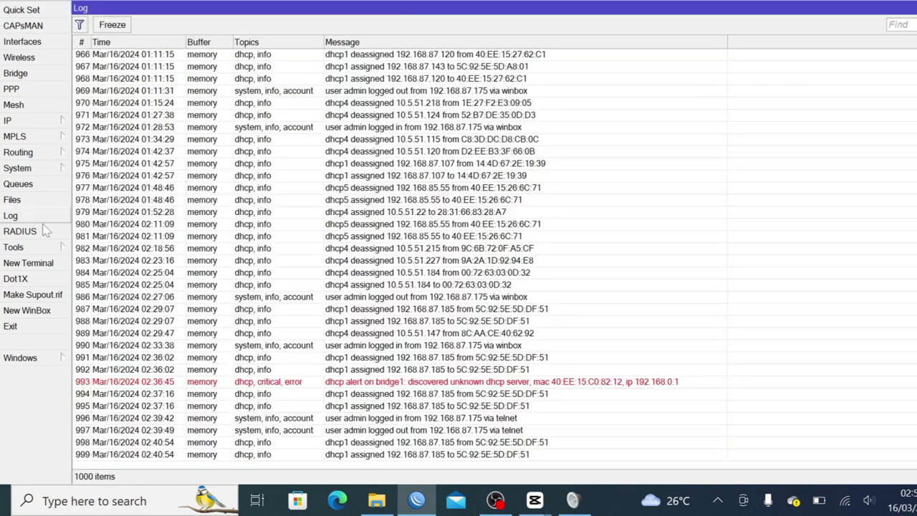
left_click(545, 381)
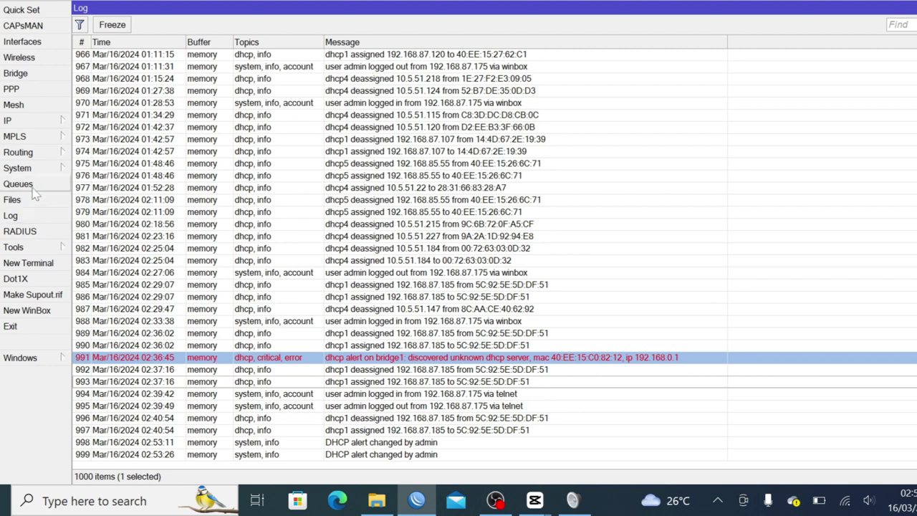
left_click(526, 346)
left_click(531, 358)
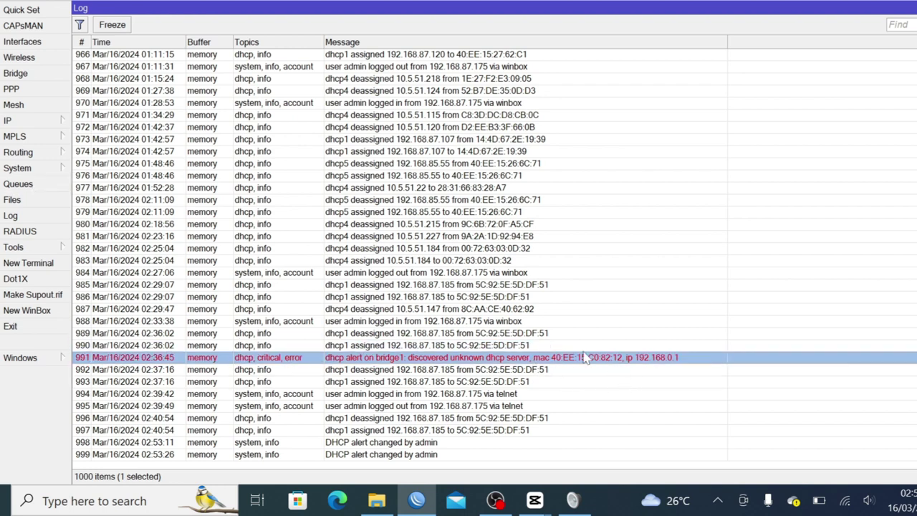
left_click(541, 348)
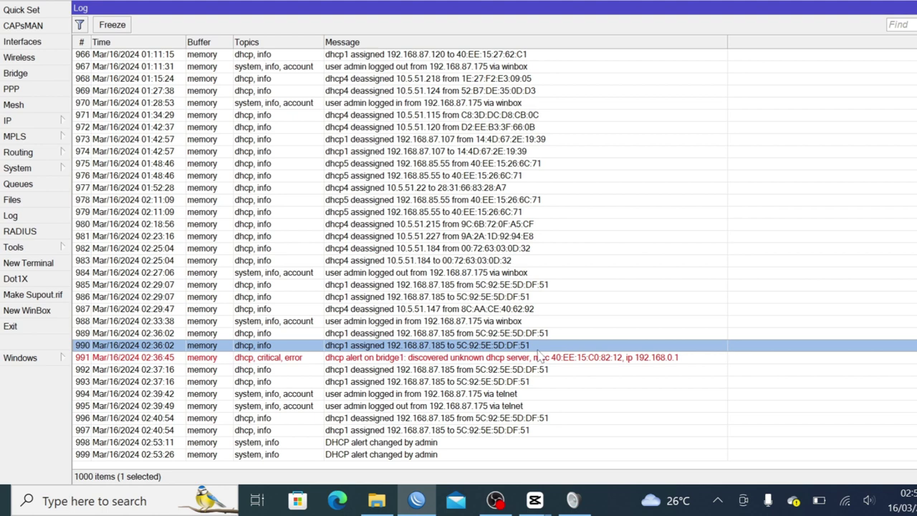
left_click(593, 362)
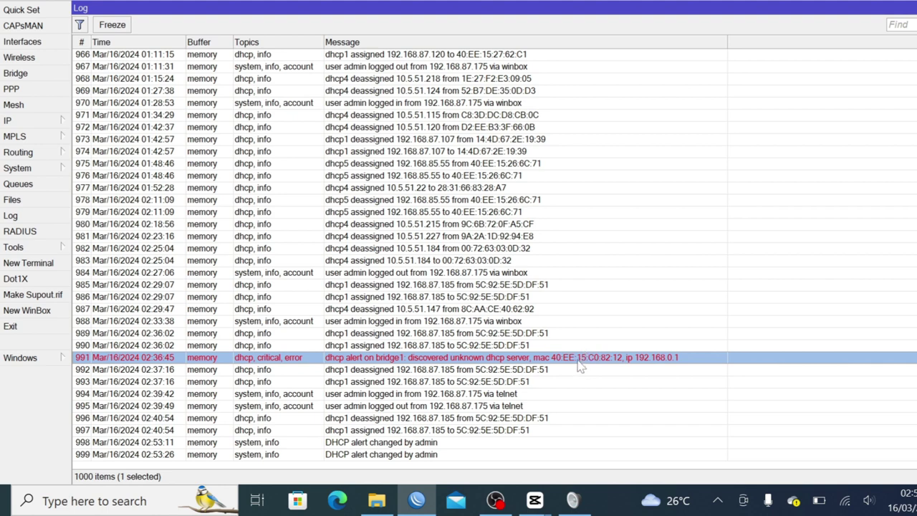
key("Up")
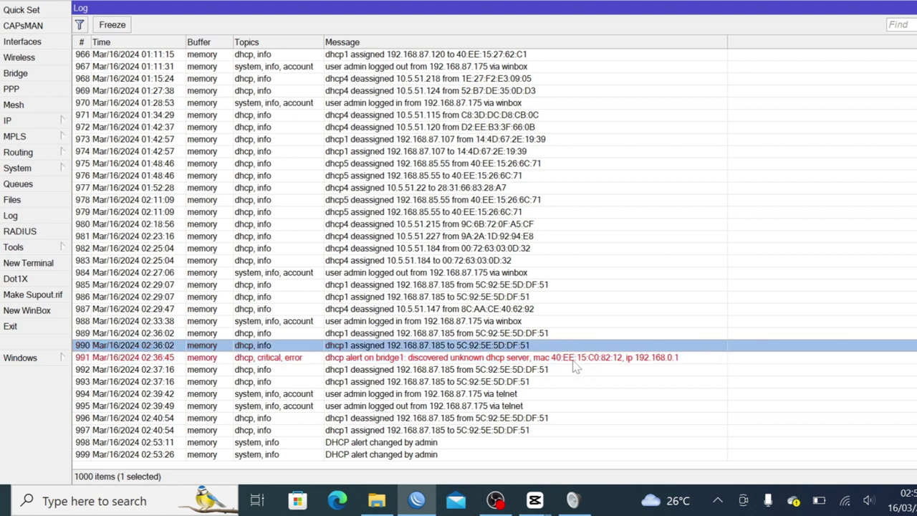
key("Down")
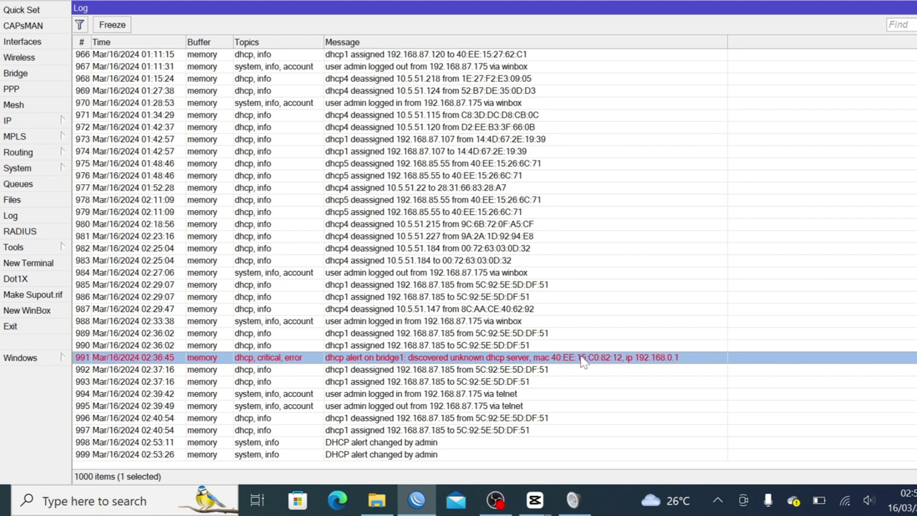
key("Up")
key("Up")
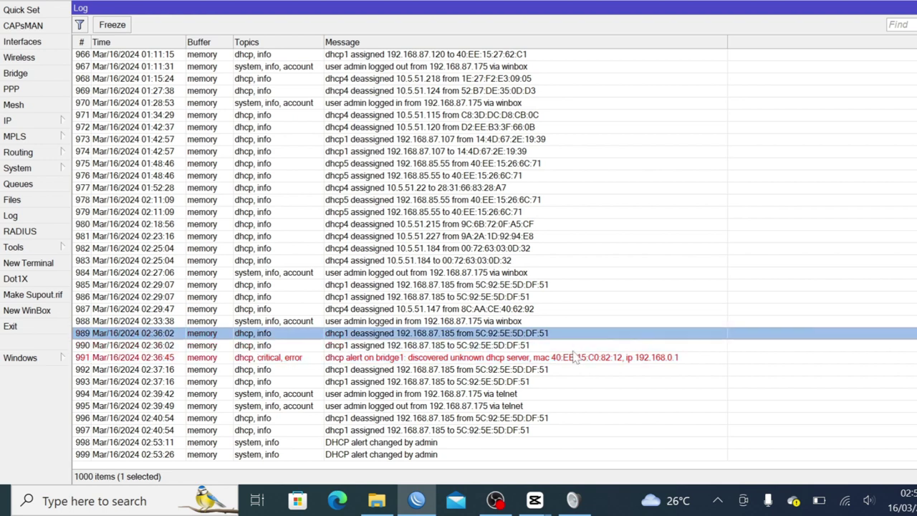
Copy the unknown DHCP server's MAC address 40:EE:15:C0:82:12 from the bridge1 alert's log entry details
left_click(574, 357)
double_click(609, 364)
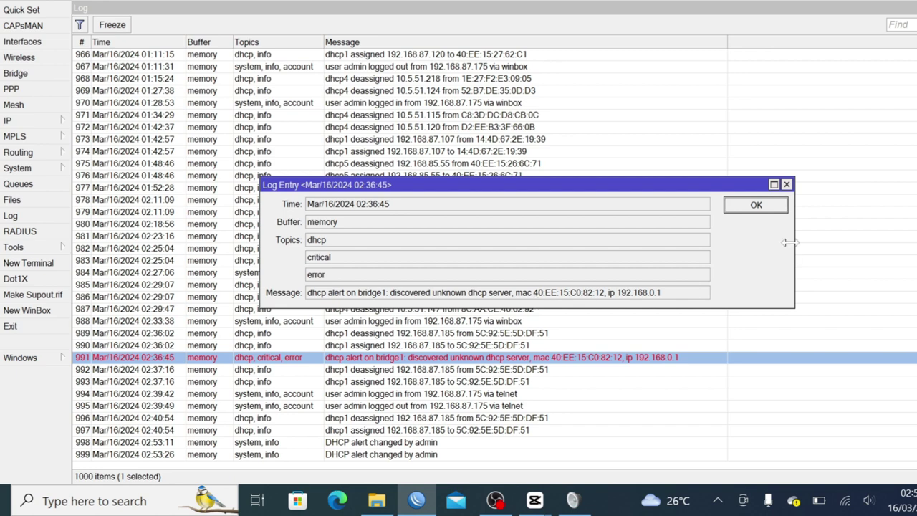
left_click(786, 184)
double_click(598, 364)
left_click_drag(533, 294, 606, 301)
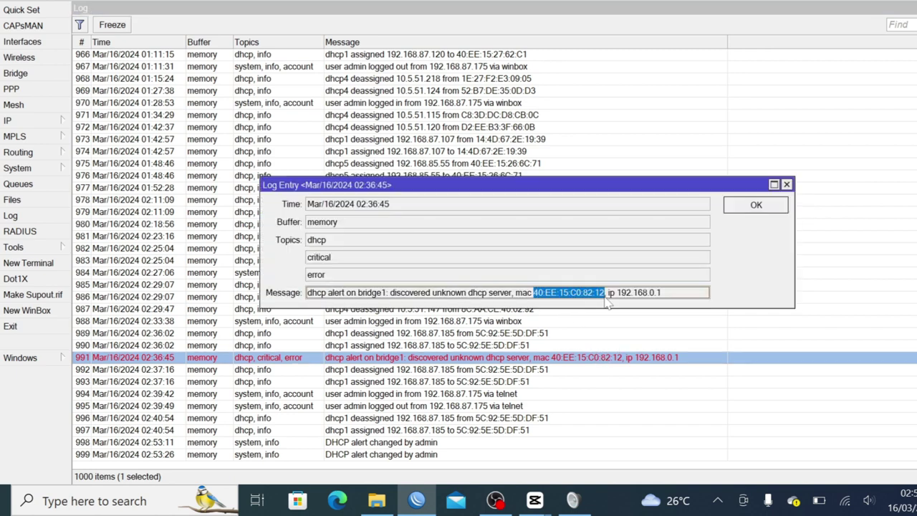
right_click(589, 296)
left_click(613, 305)
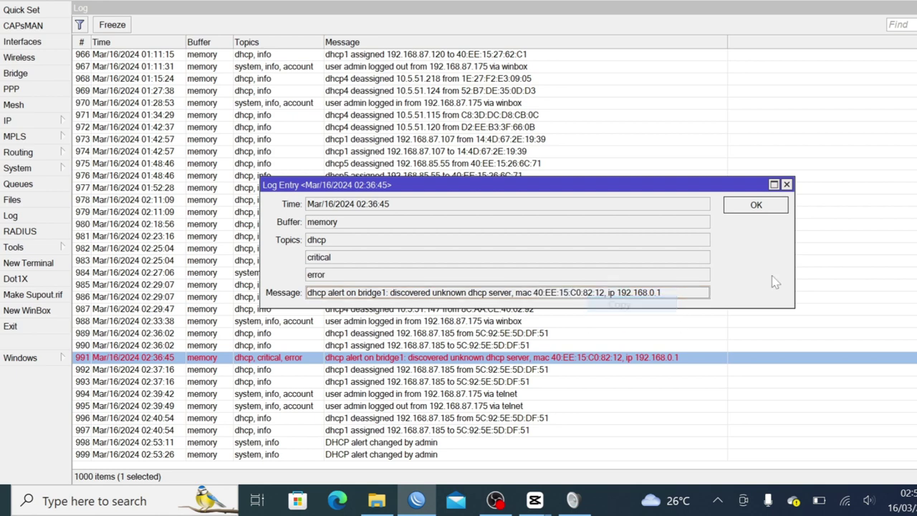
left_click(786, 184)
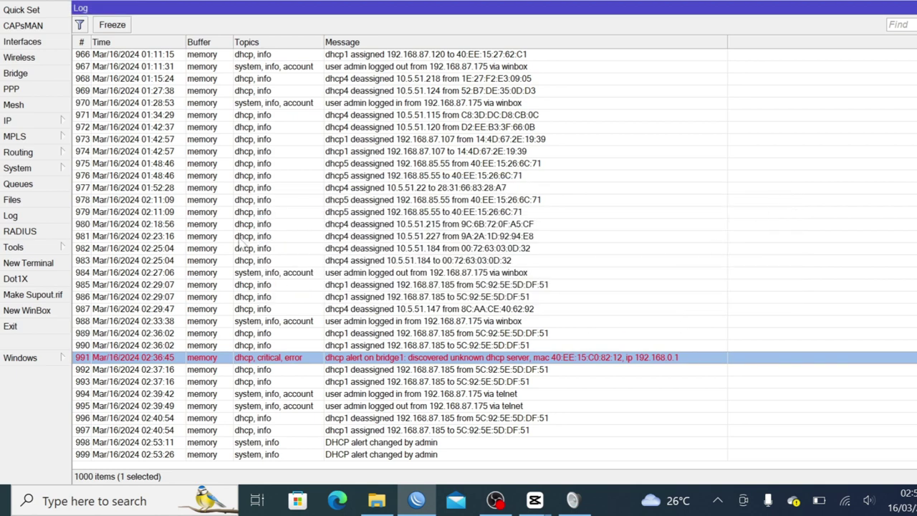
Search the hotspot hosts for the rogue server's MAC address 40:EE:15:C0:82:12
left_click(39, 120)
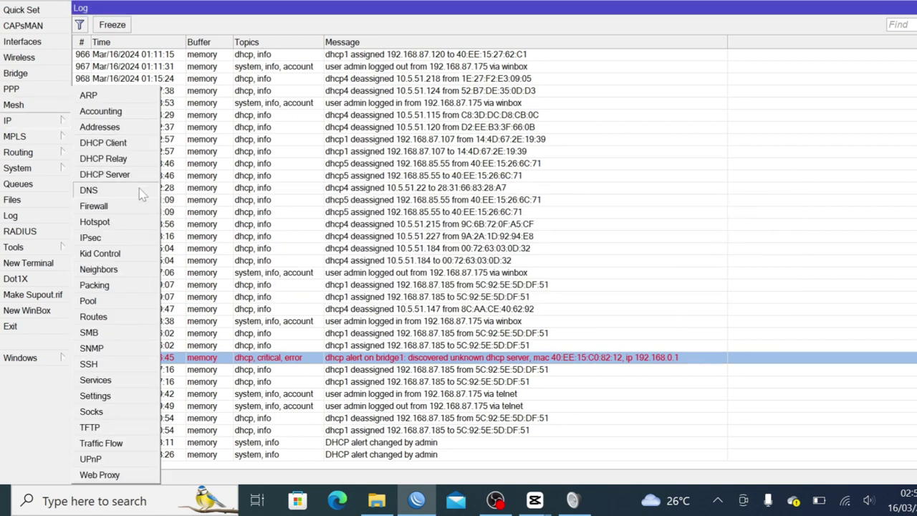
left_click(125, 222)
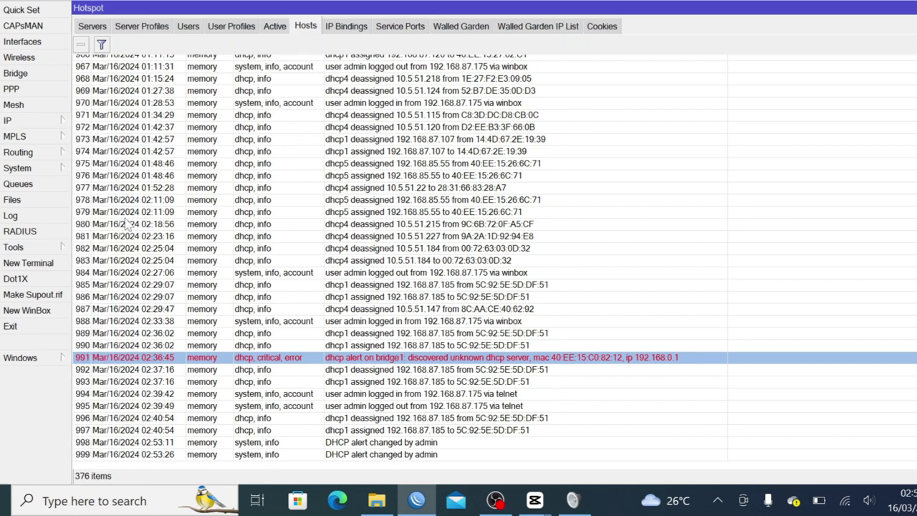
right_click(881, 47)
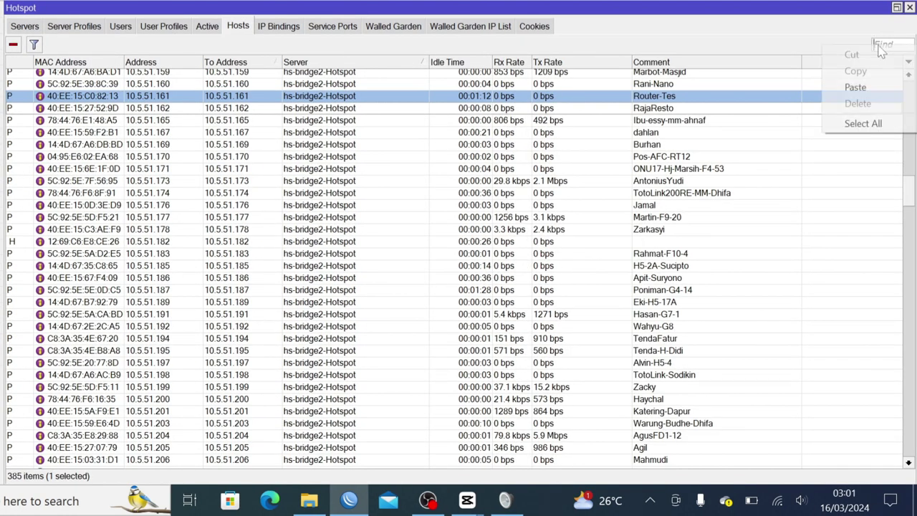
left_click(854, 86)
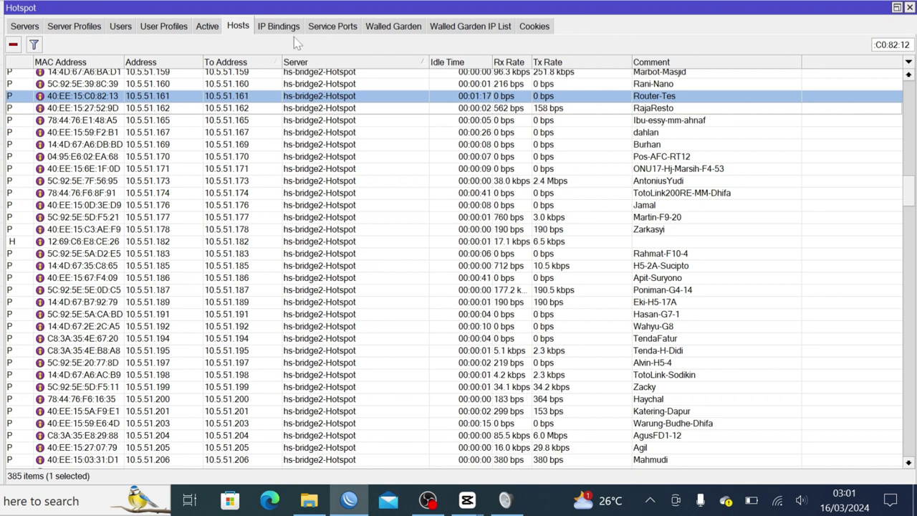
Search the hotspot IP bindings for 40:EE:15:C0:82:12, shorten the search to 40:EE:15:C0:82:1, and select the Router-Tes binding
left_click(284, 31)
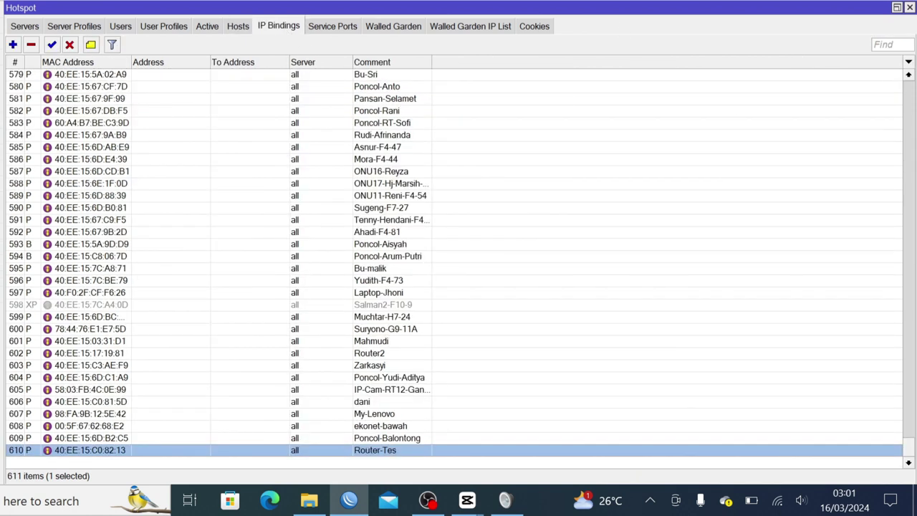
key("ctrl+v")
left_click(460, 222)
right_click(883, 45)
left_click(854, 81)
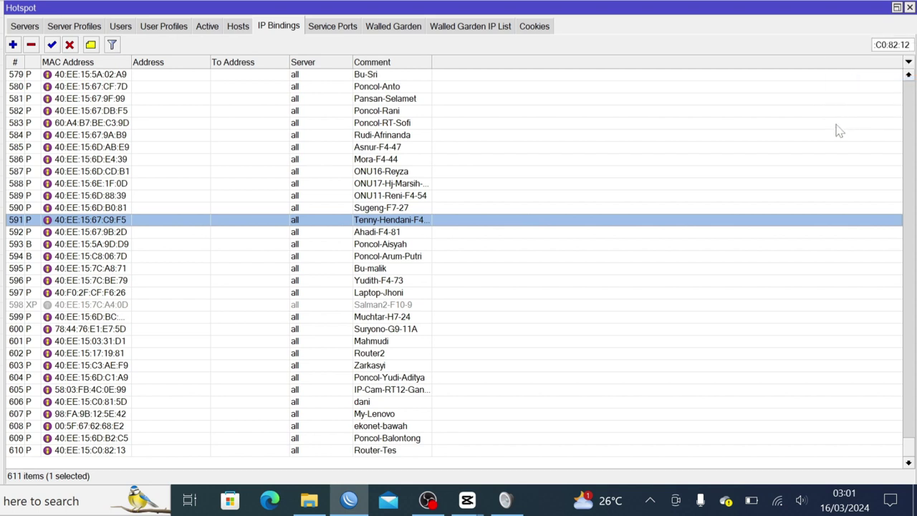
key("F3")
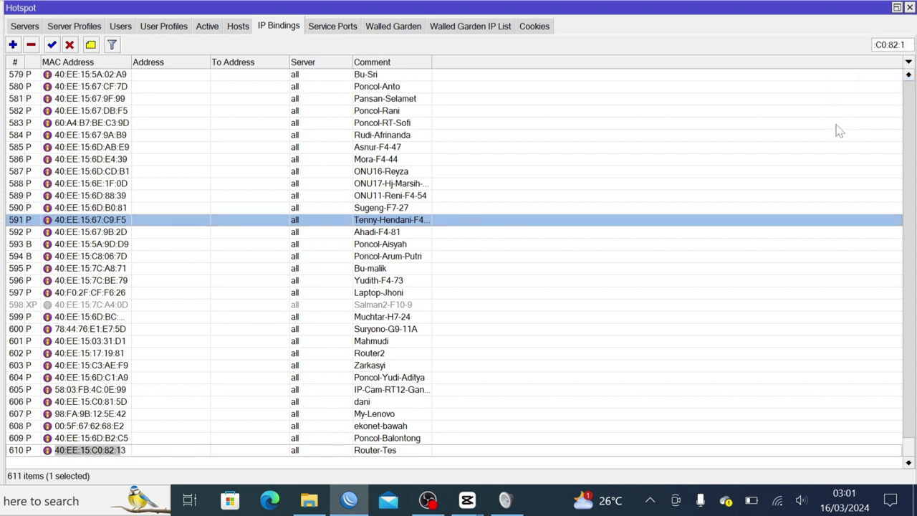
left_click(147, 452)
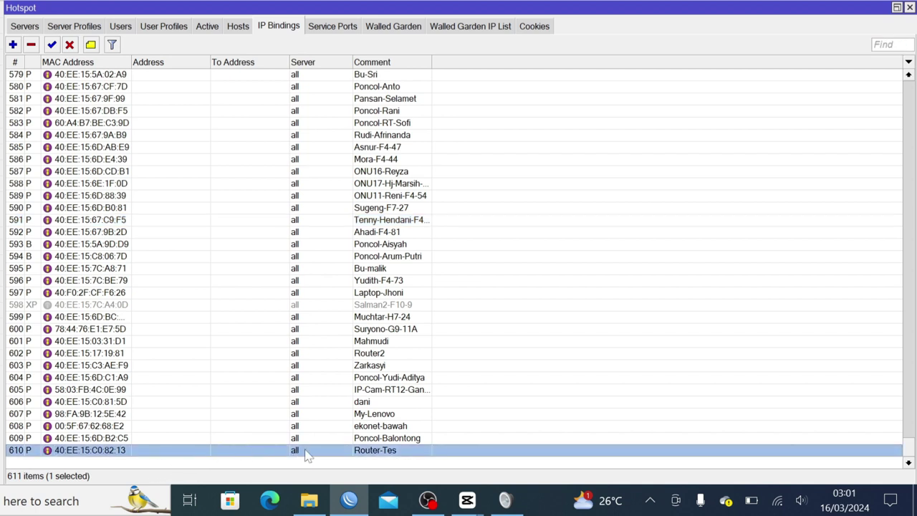
Repeat the IP bindings search with 40:EE:15:C0:82:1 and compare the Router-Tes MAC address with the log's bridge1 alert
right_click(883, 45)
left_click(852, 80)
key("BackSpace")
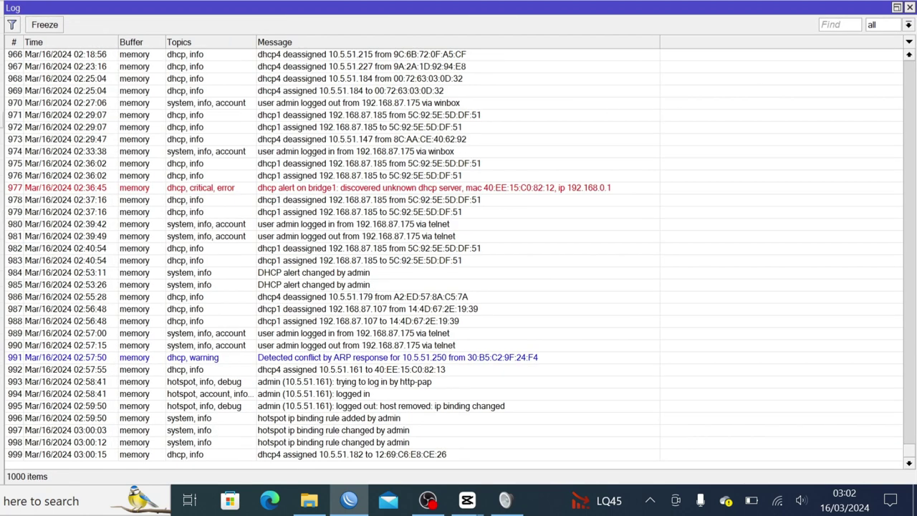
left_click(47, 223)
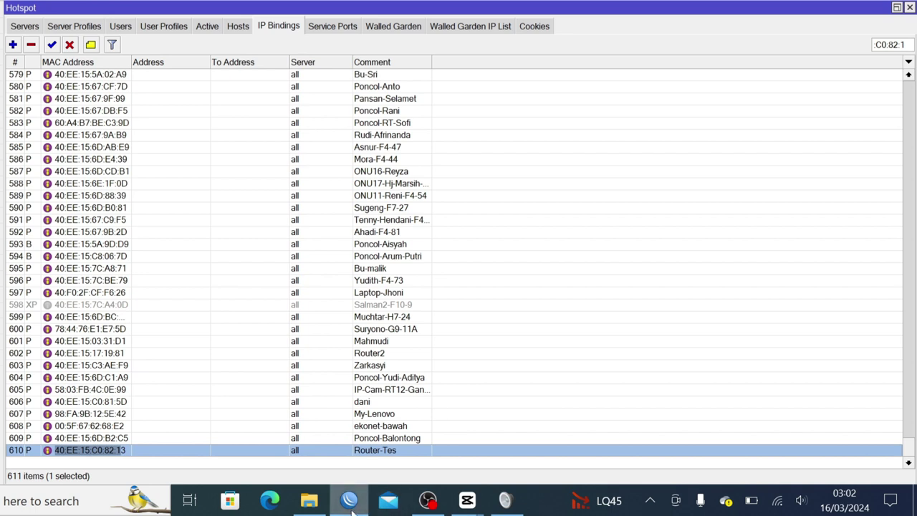
Switch to Microsoft Edge, open macvendors.com, and look up the vendor of MAC address 40:EE:15:C0:82:12
mouse_move(351, 505)
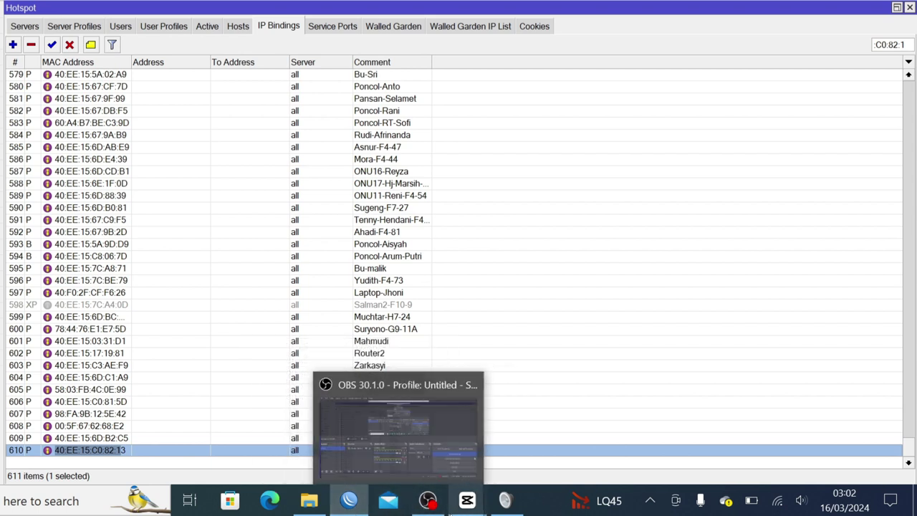
mouse_move(453, 510)
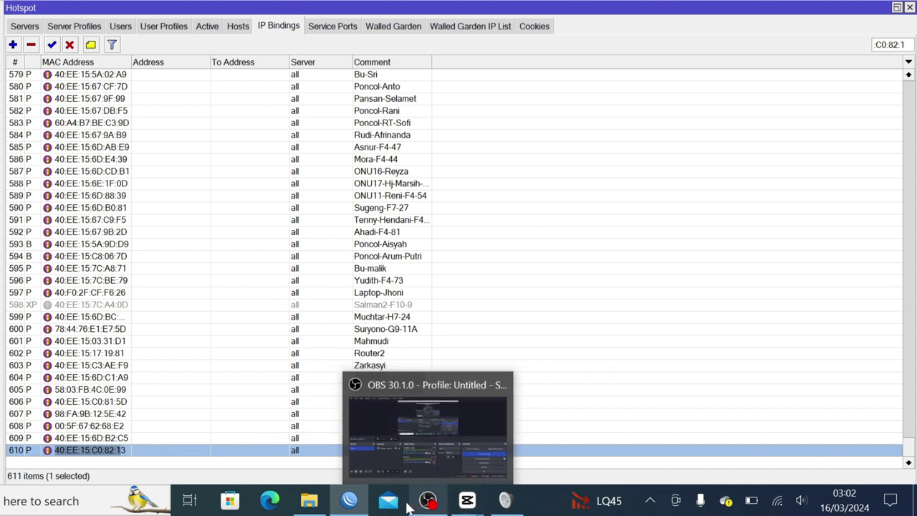
left_click(349, 500)
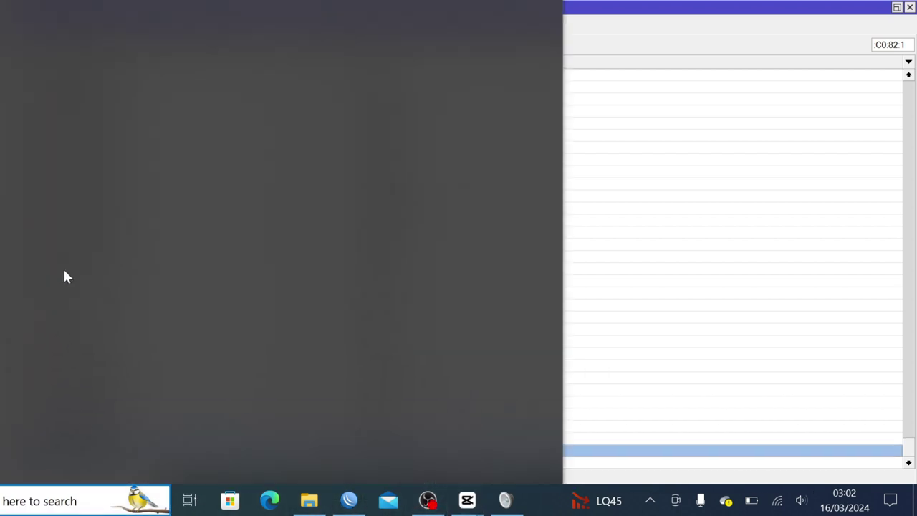
left_click(269, 500)
type("ma")
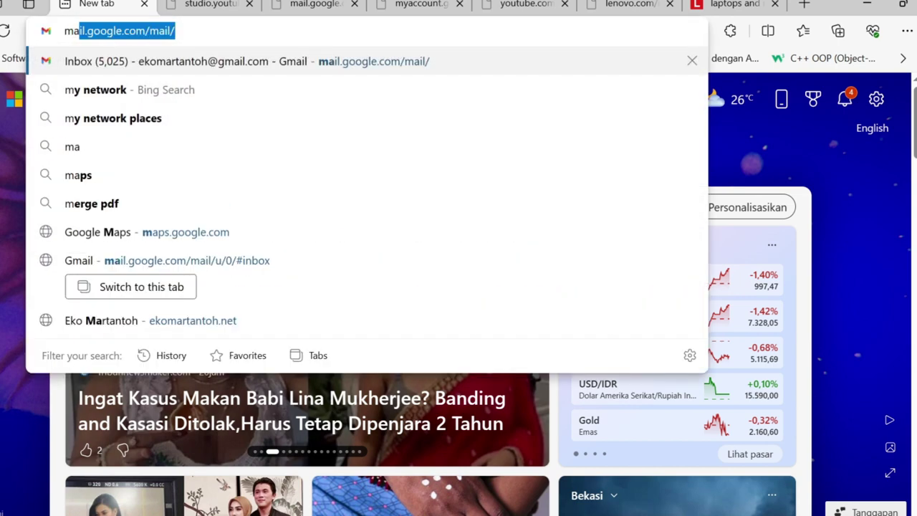
type("c")
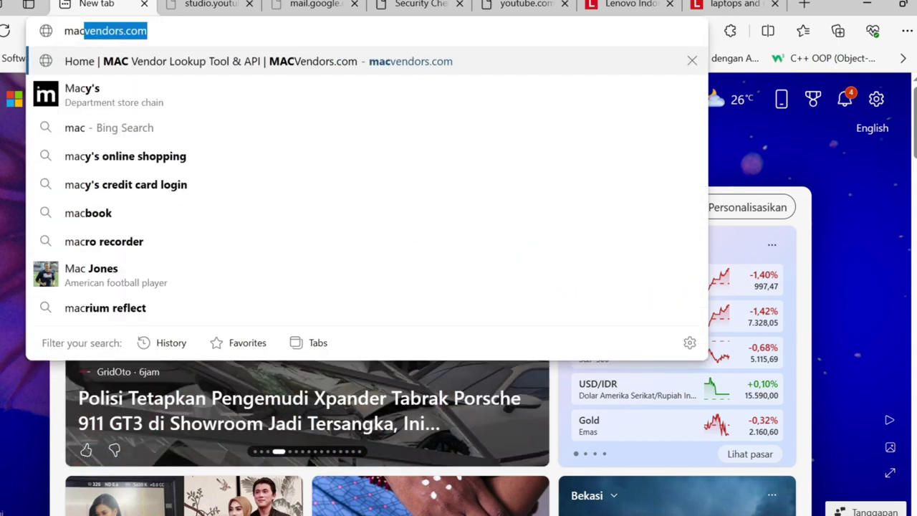
key("Return")
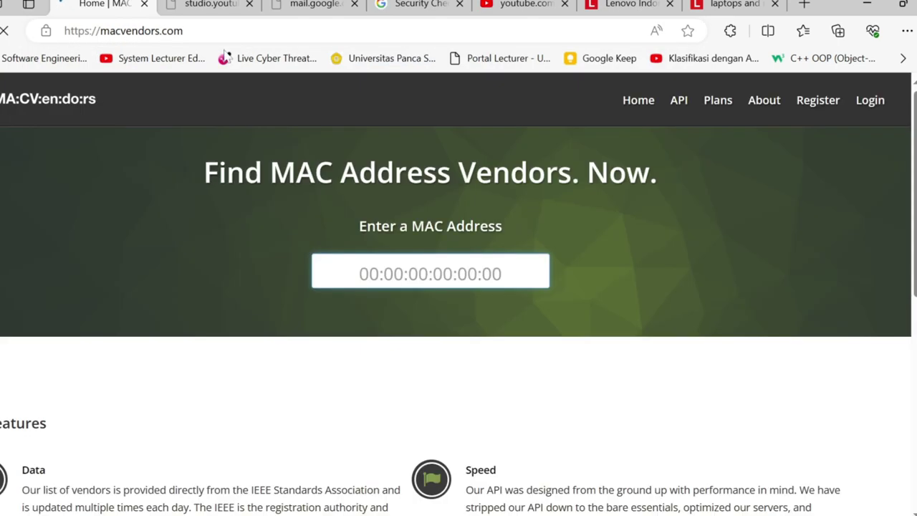
right_click(433, 274)
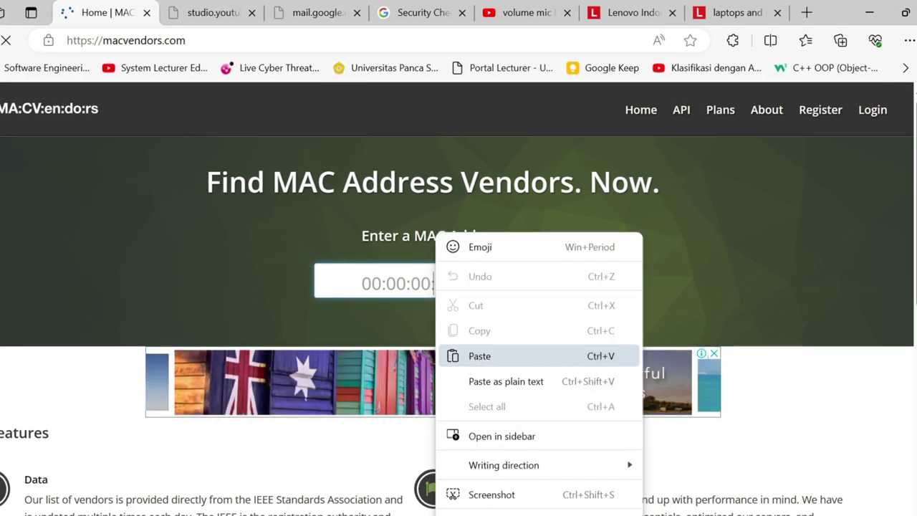
left_click(480, 363)
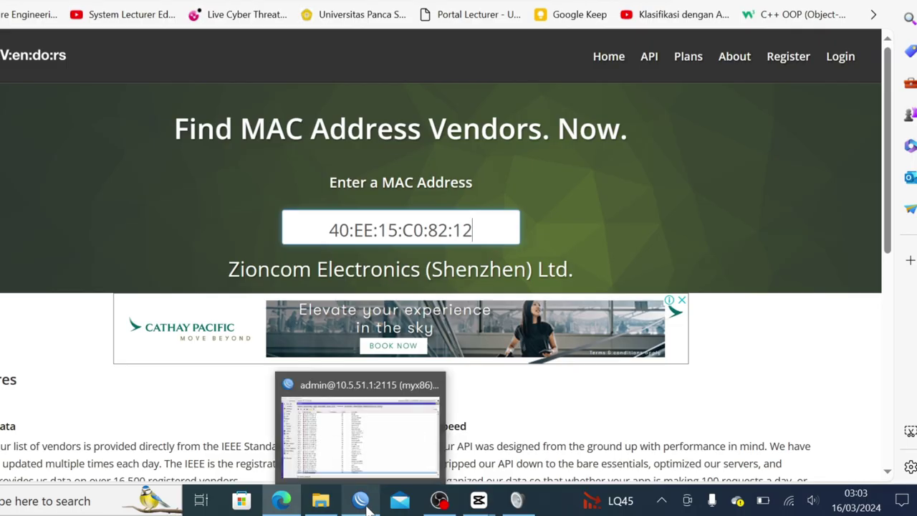
Switch back to WinBox, review the log, and examine the DHCP server alert for vlan200-hotspot
left_click(362, 502)
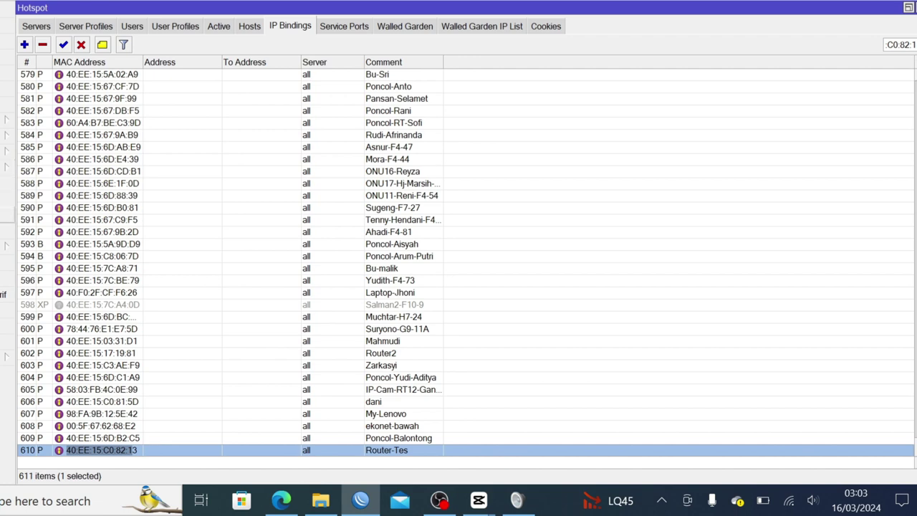
left_click(6, 215)
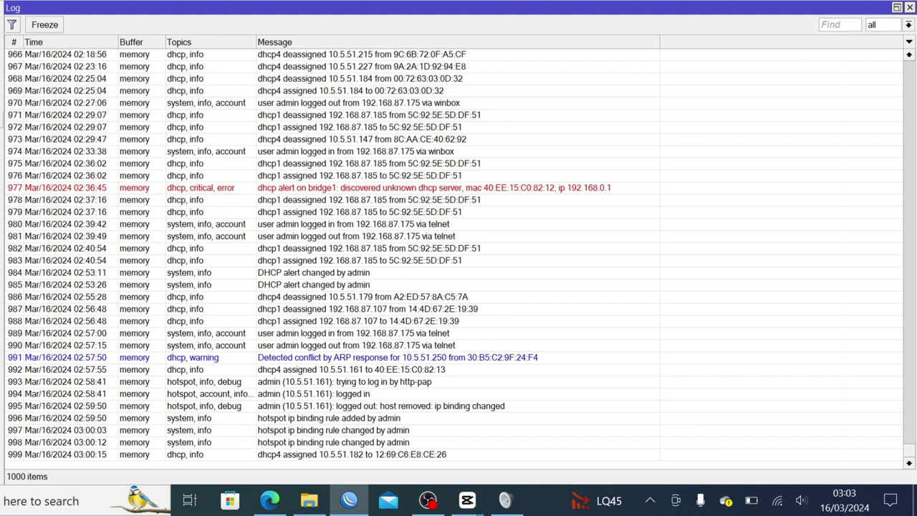
left_click(2, 94)
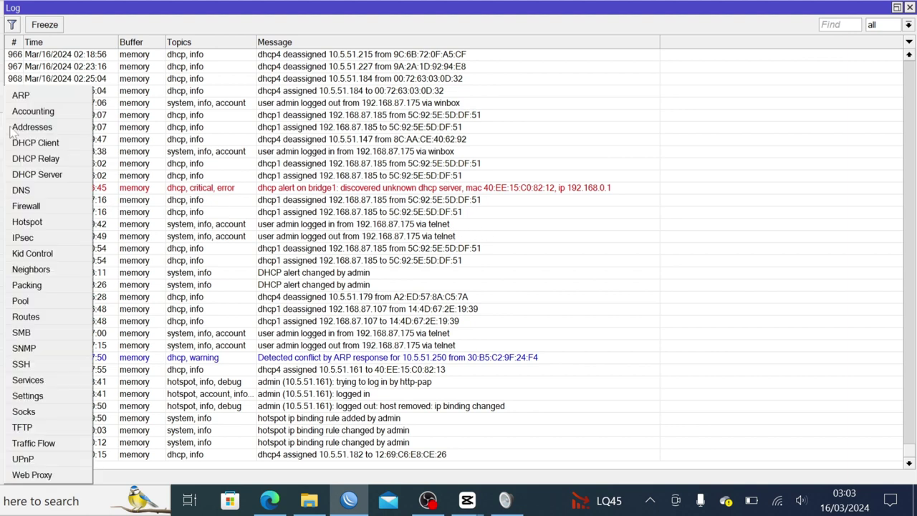
left_click(39, 175)
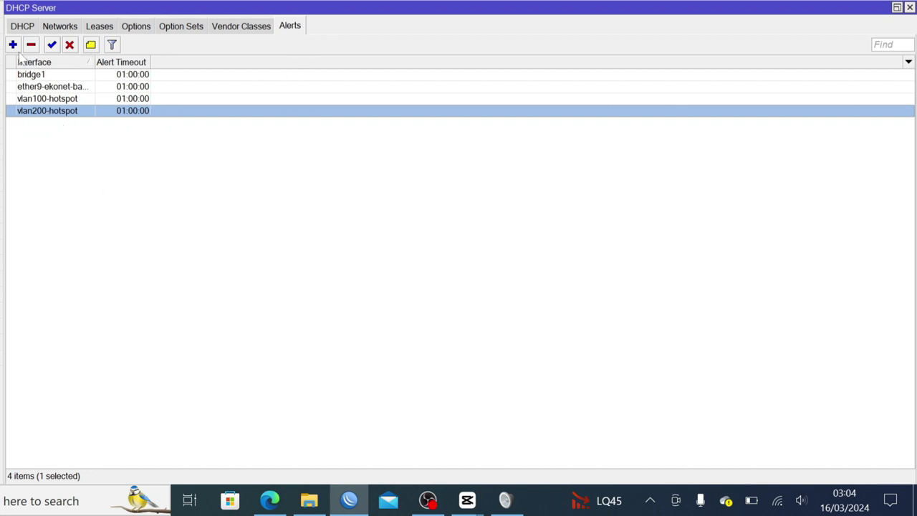
double_click(46, 112)
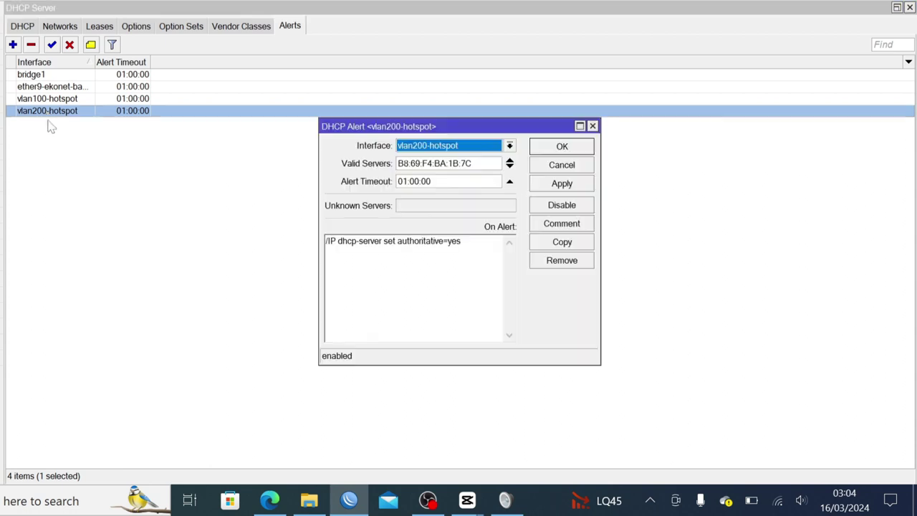
left_click(593, 127)
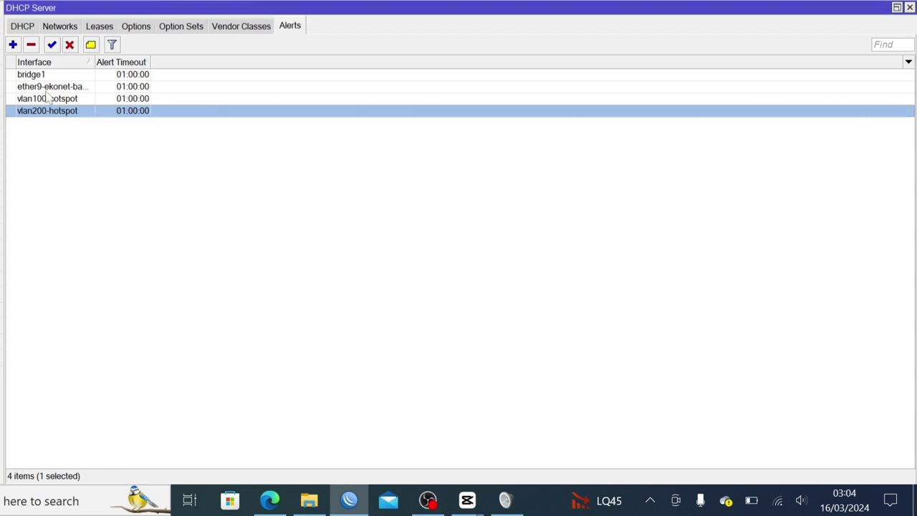
Open the bridge1 DHCP alert and examine its unknown server entry and the On Alert script
double_click(47, 76)
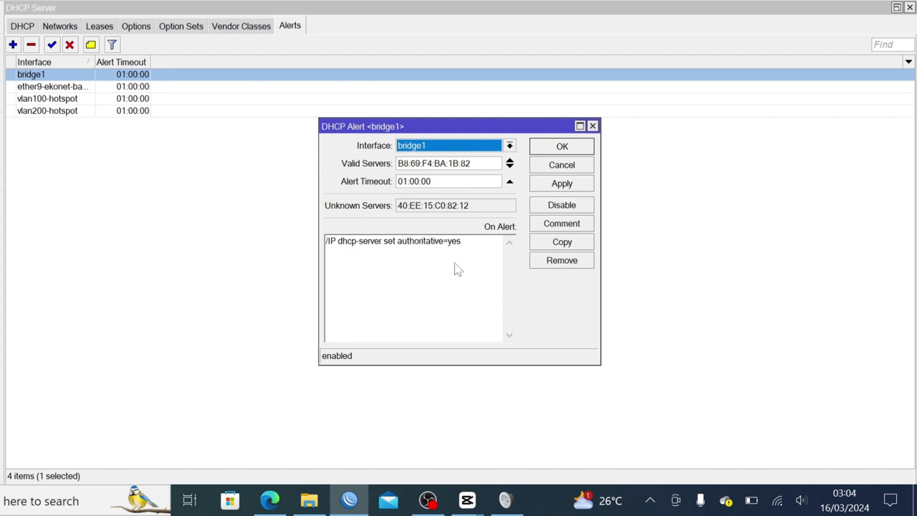
left_click_drag(466, 249, 306, 259)
left_click(338, 256)
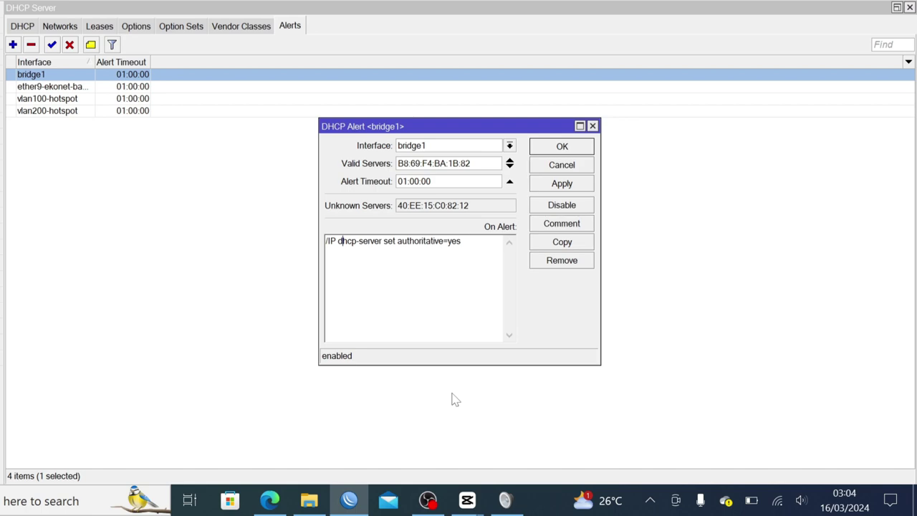
left_click(428, 500)
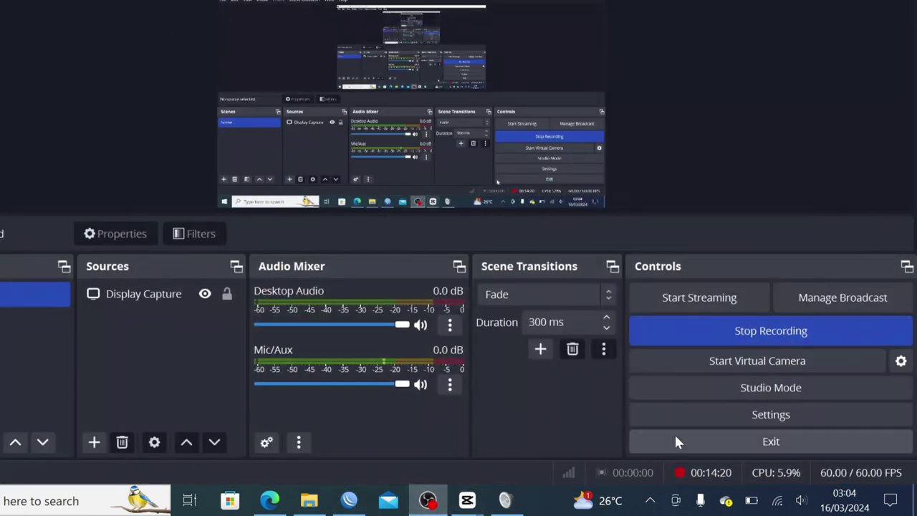
left_click(785, 331)
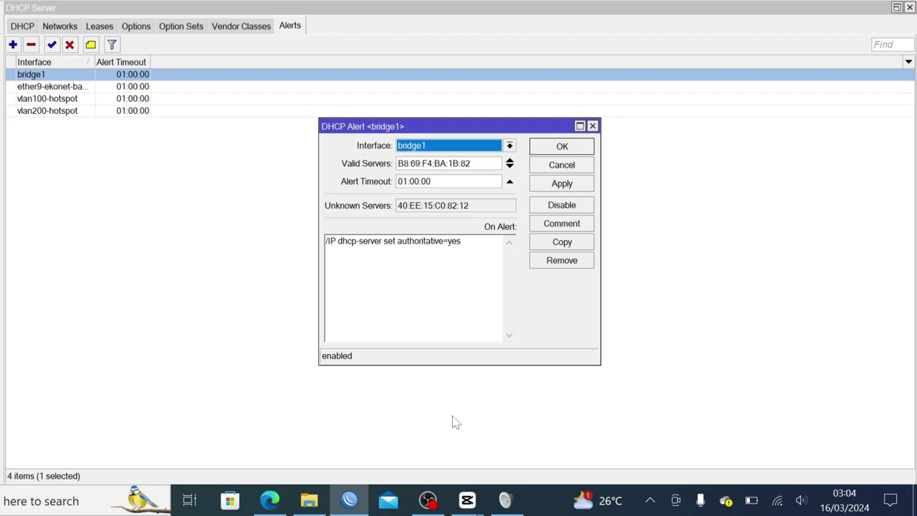
Close the bridge1 DHCP alert and the DHCP Server, Log and Hotspot windows
left_click(592, 127)
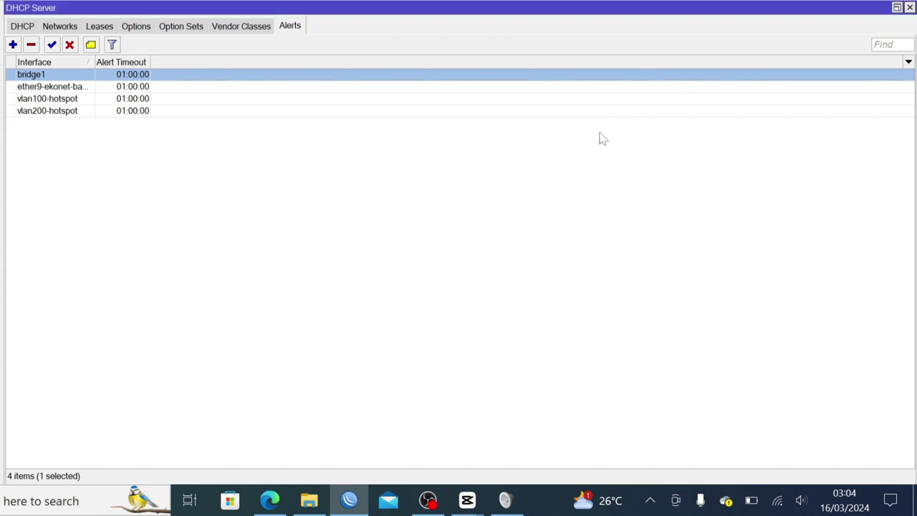
left_click(909, 8)
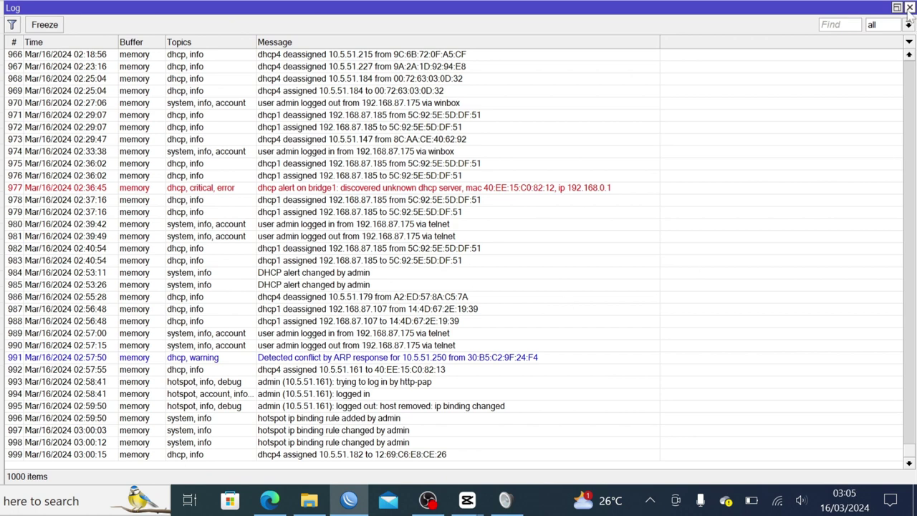
left_click(909, 8)
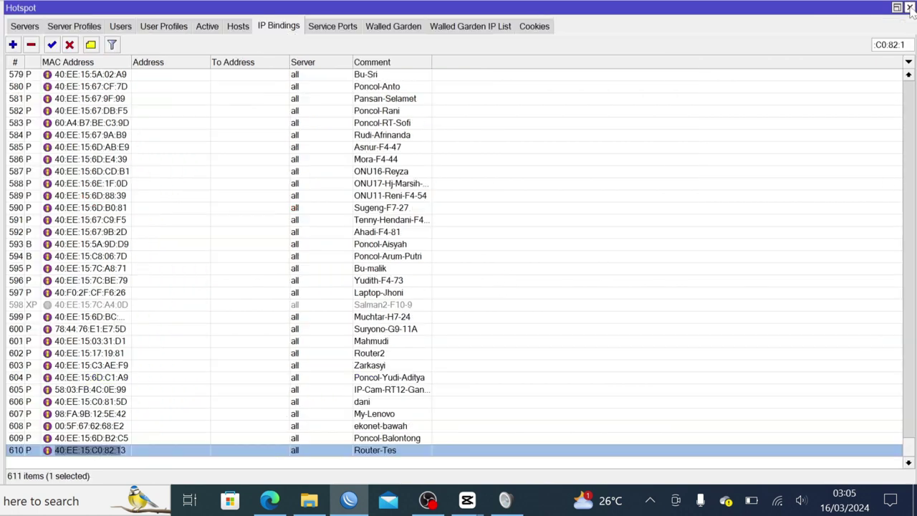
left_click(910, 8)
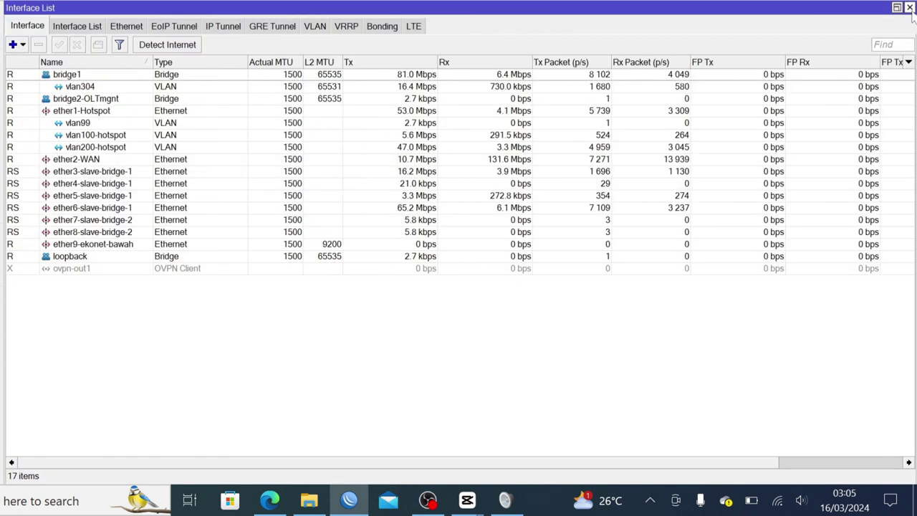